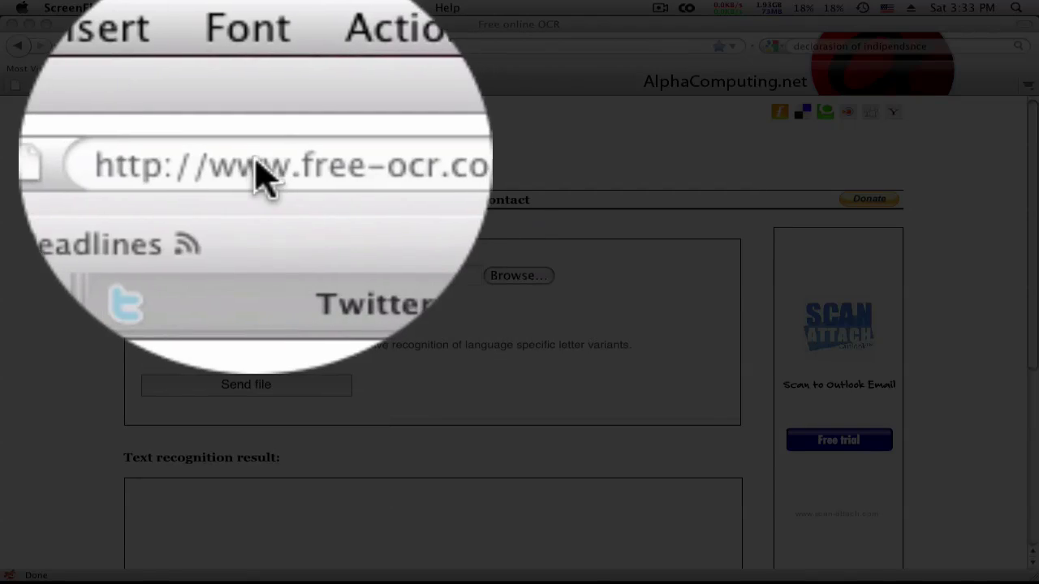
# Cancel the Browse file dialog without choosing an image, then switch to the Twitter / Home tab.
pyautogui.click(262, 48)
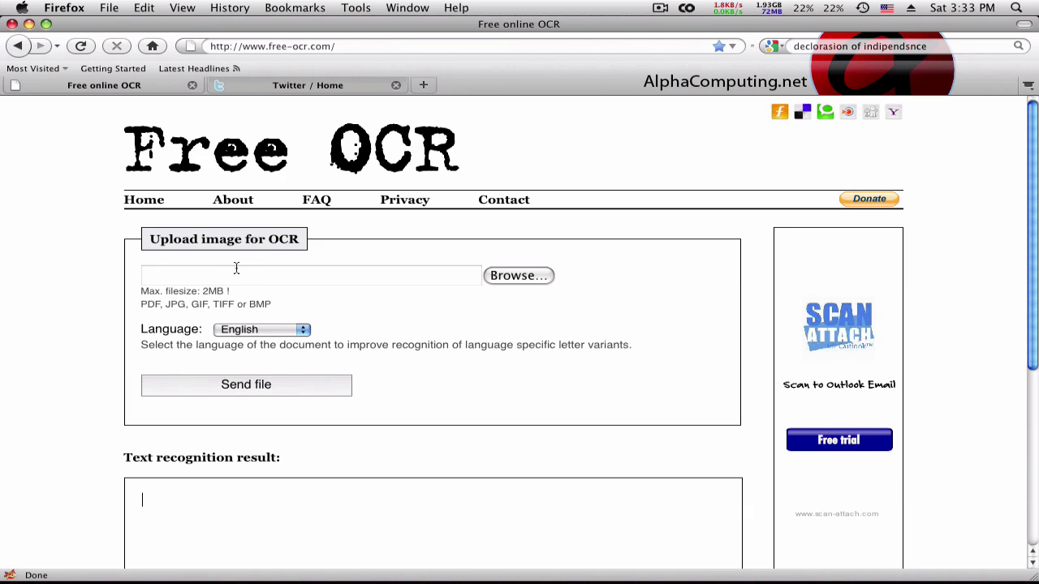
pyautogui.scroll(-5, 278, 381)
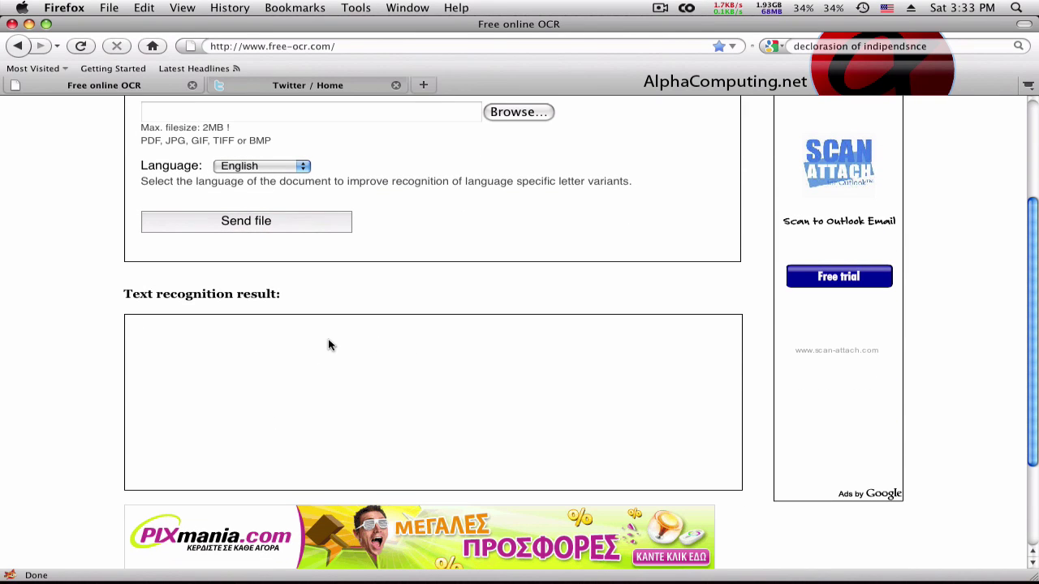
pyautogui.scroll(5, 328, 344)
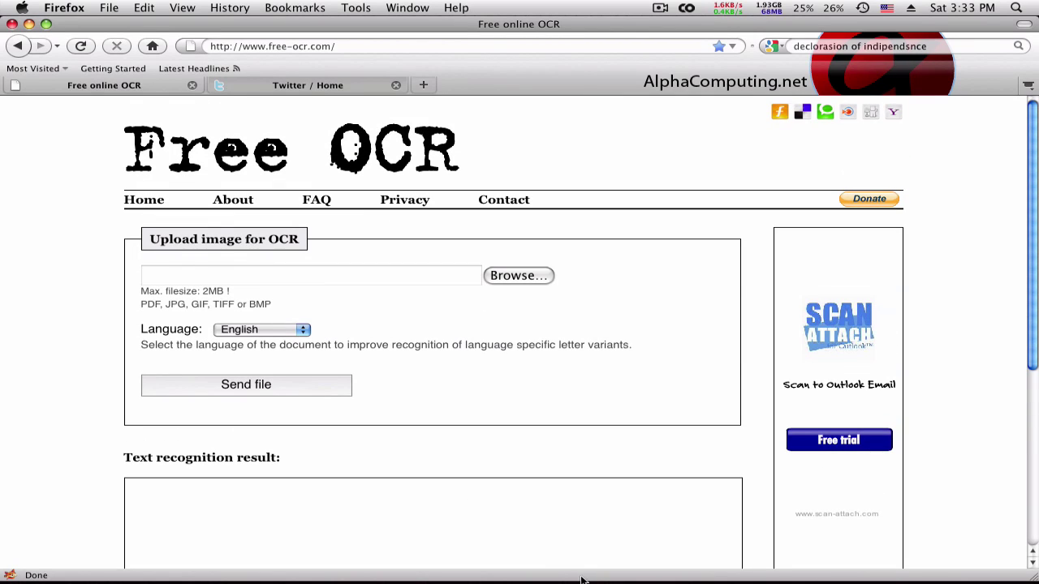
pyautogui.click(238, 276)
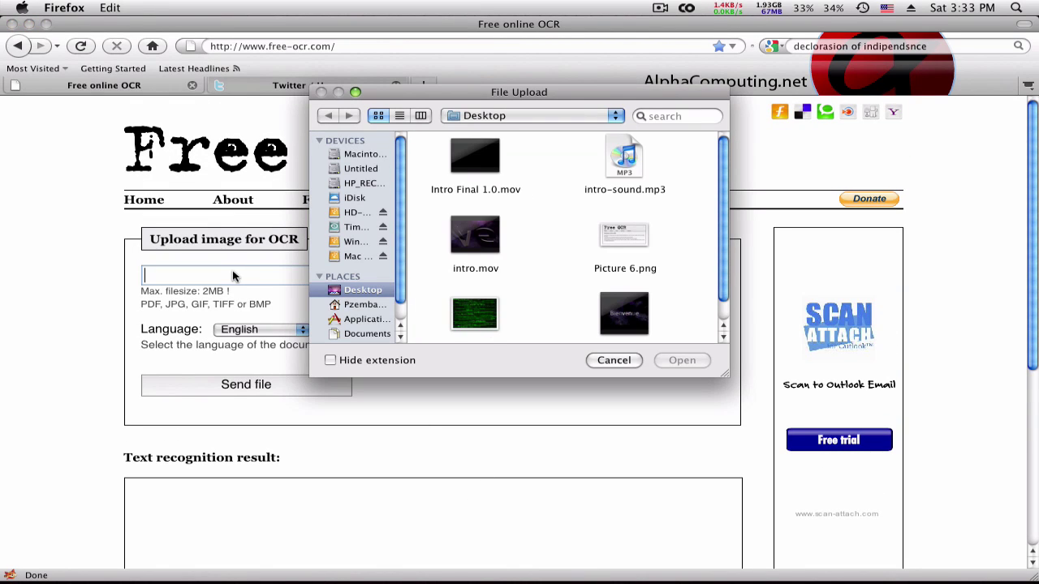
pyautogui.click(627, 365)
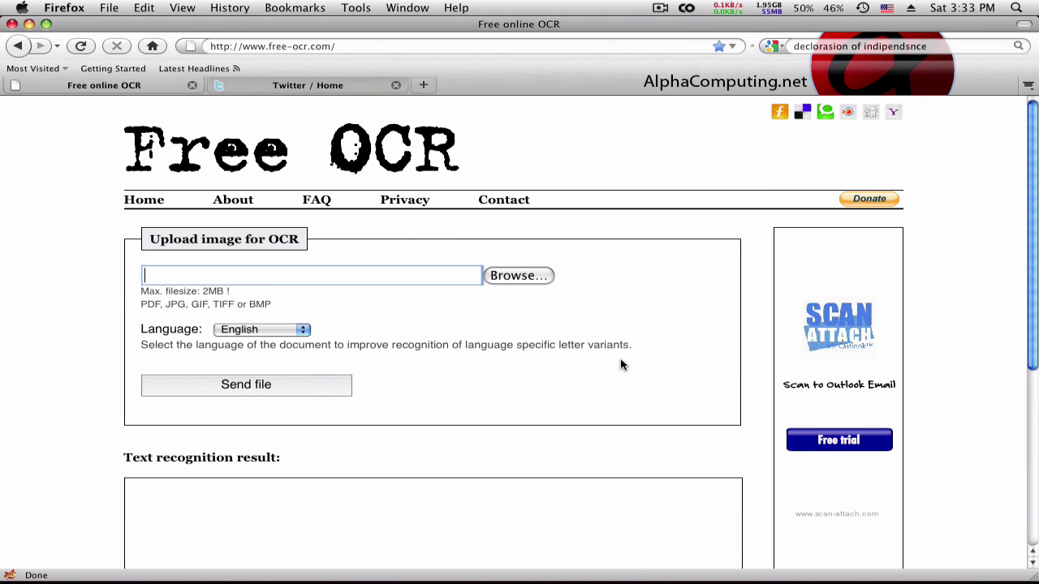
pyautogui.click(297, 90)
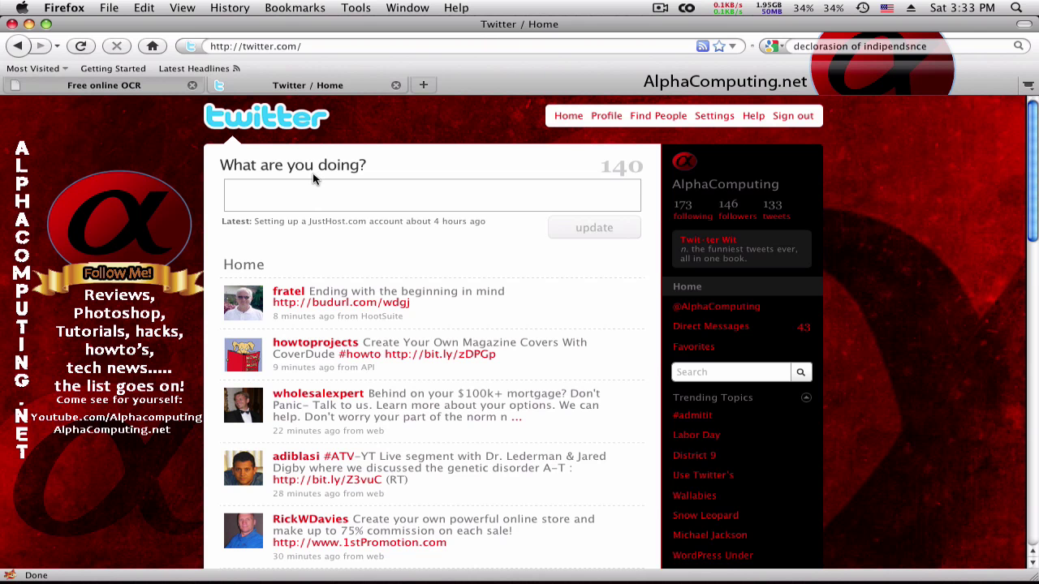
# Capture the visible tweet list with a Cmd+Shift+4 region screenshot dragged around the tweets.
pyautogui.scroll(-3, 313, 176)
pyautogui.scroll(-2, 896, 248)
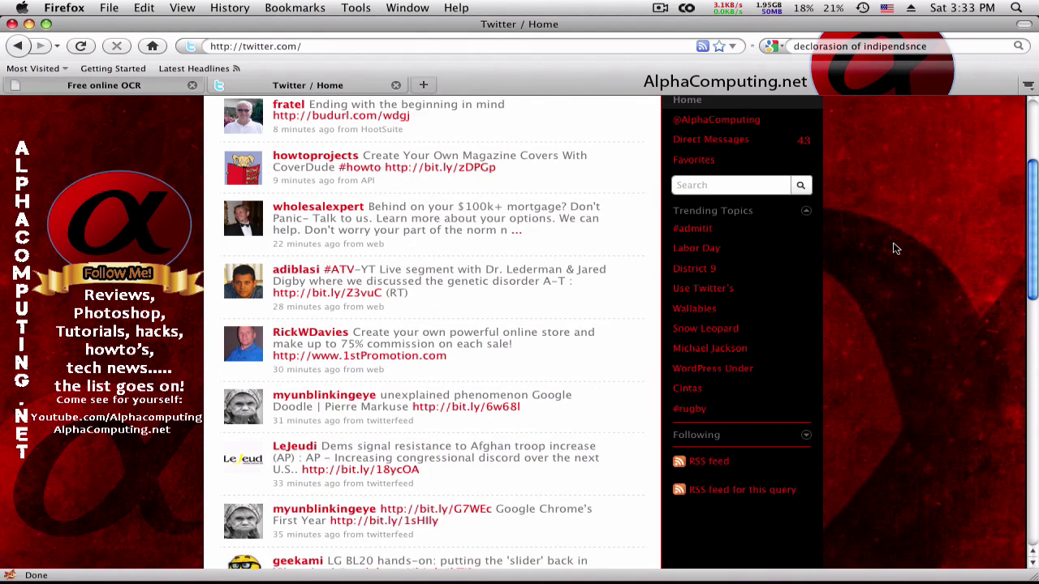
pyautogui.scroll(1, 896, 249)
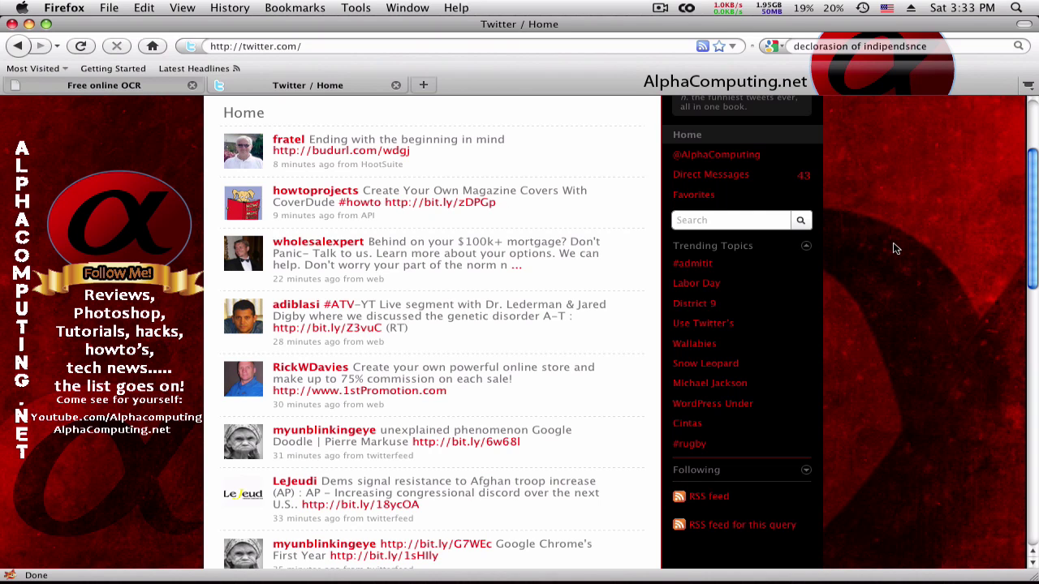
pyautogui.press('shift+super')
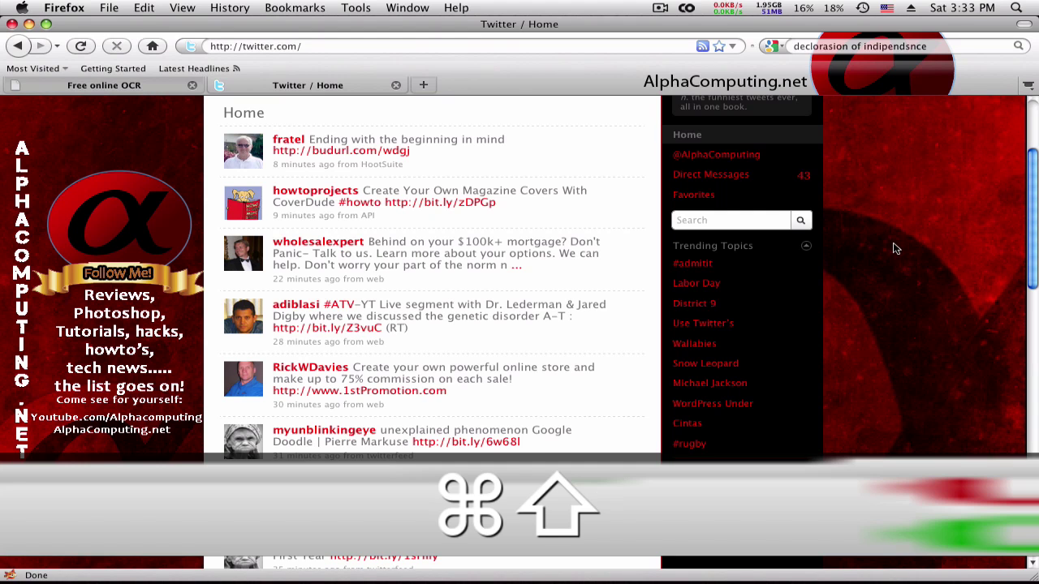
pyautogui.press('super+shift+4')
pyautogui.moveTo(210, 126); pyautogui.dragTo(654, 535)
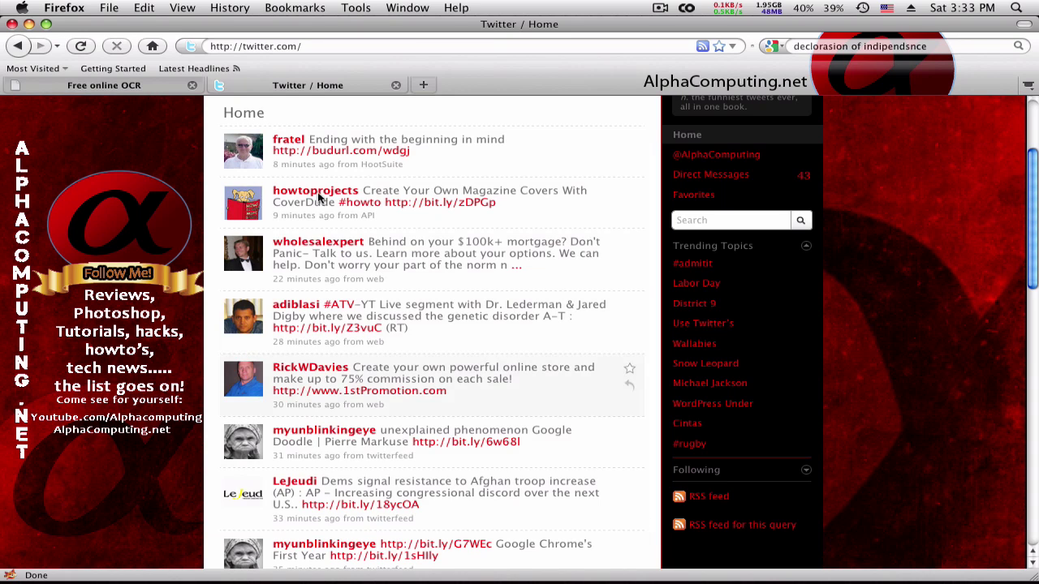
pyautogui.click(29, 24)
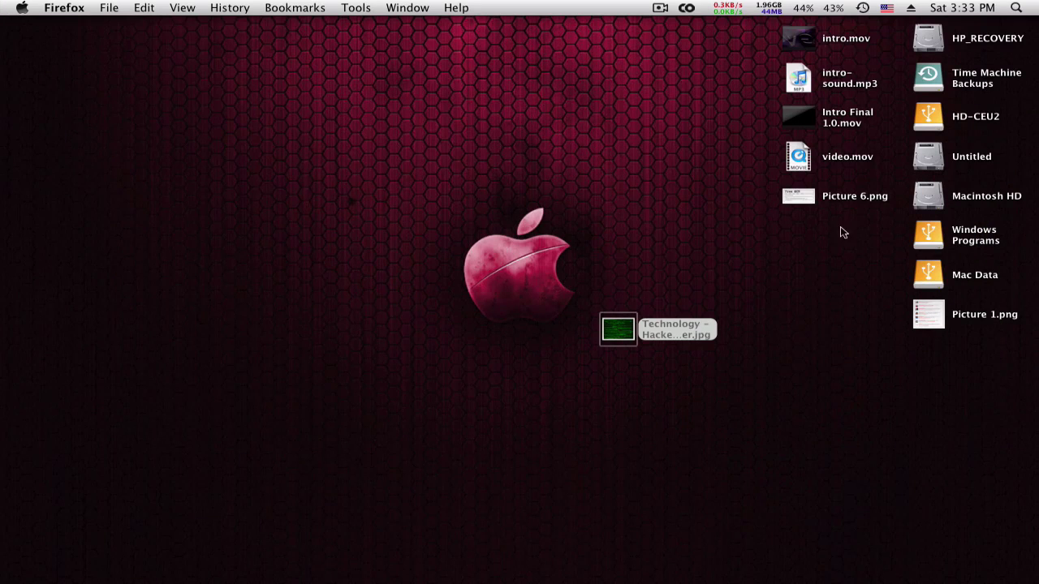
pyautogui.click(816, 190)
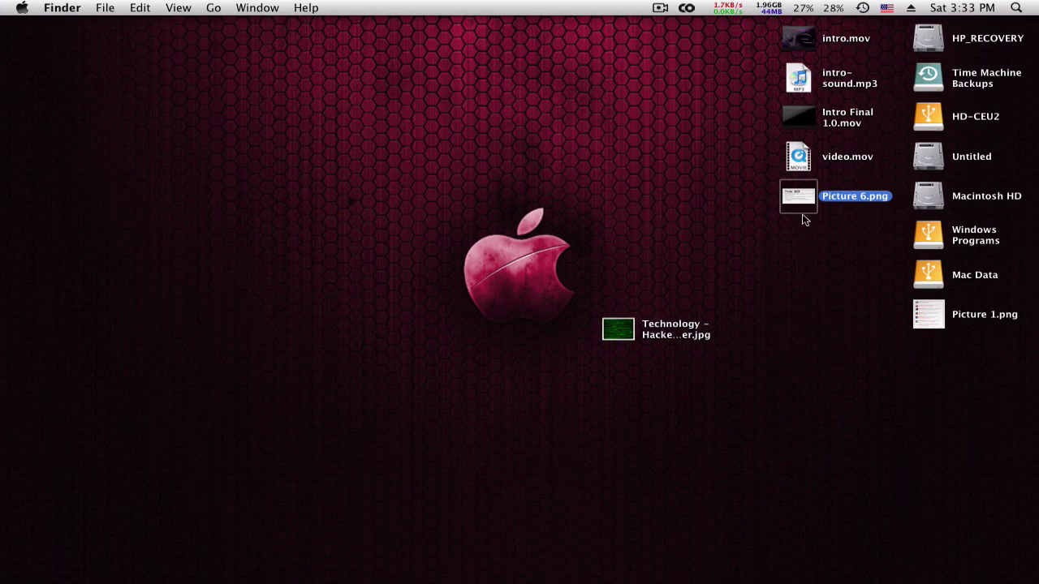
pyautogui.click(617, 328)
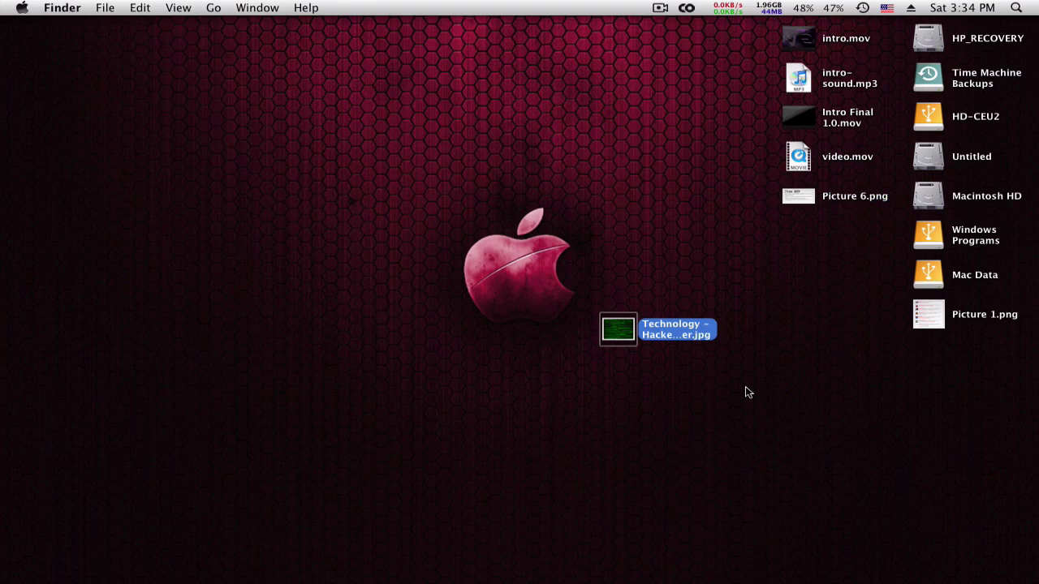
pyautogui.press('super+alt')
pyautogui.click(807, 197)
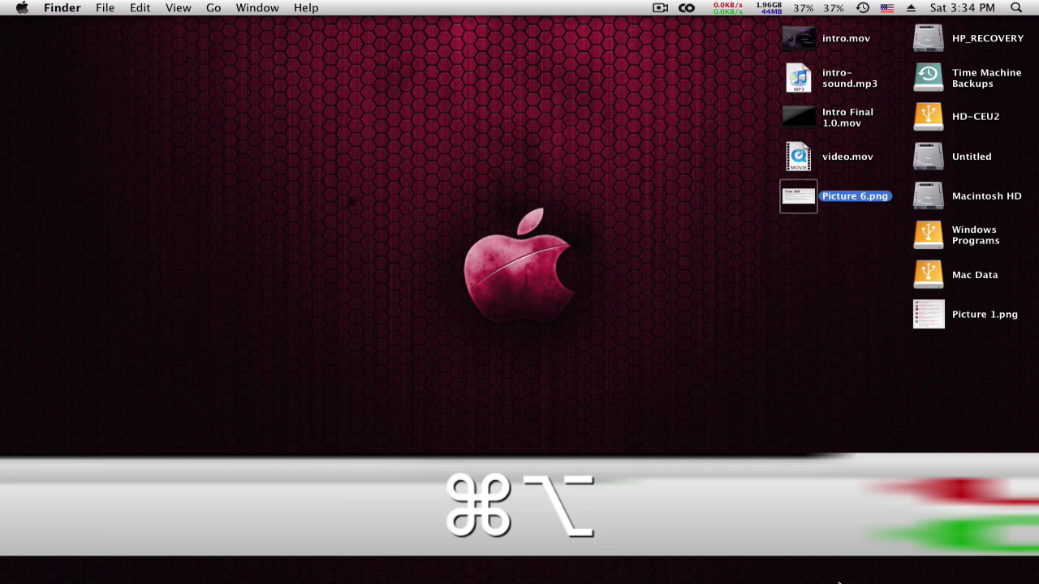
pyautogui.moveTo(820, 581)
pyautogui.click(842, 569)
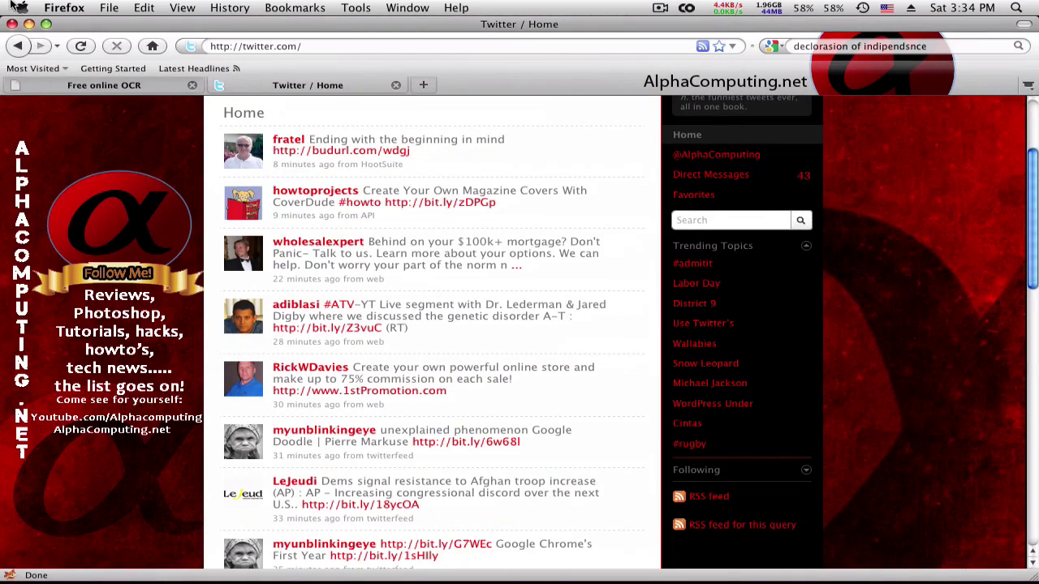
# Back on Free OCR, choose Picture 1.png from the Desktop as the upload file.
pyautogui.click(68, 84)
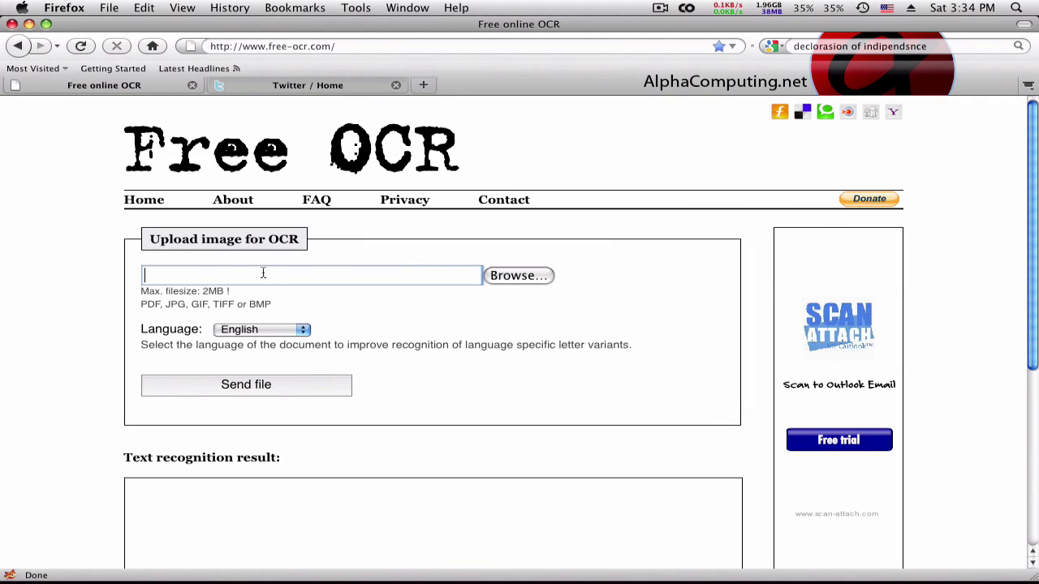
pyautogui.click(514, 277)
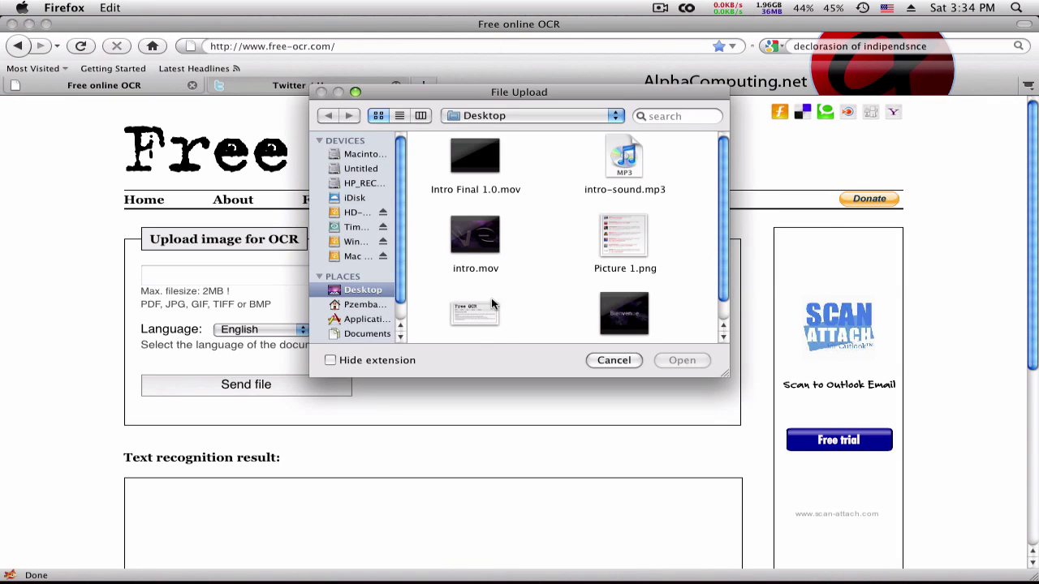
pyautogui.scroll(-1, 512, 298)
pyautogui.click(617, 215)
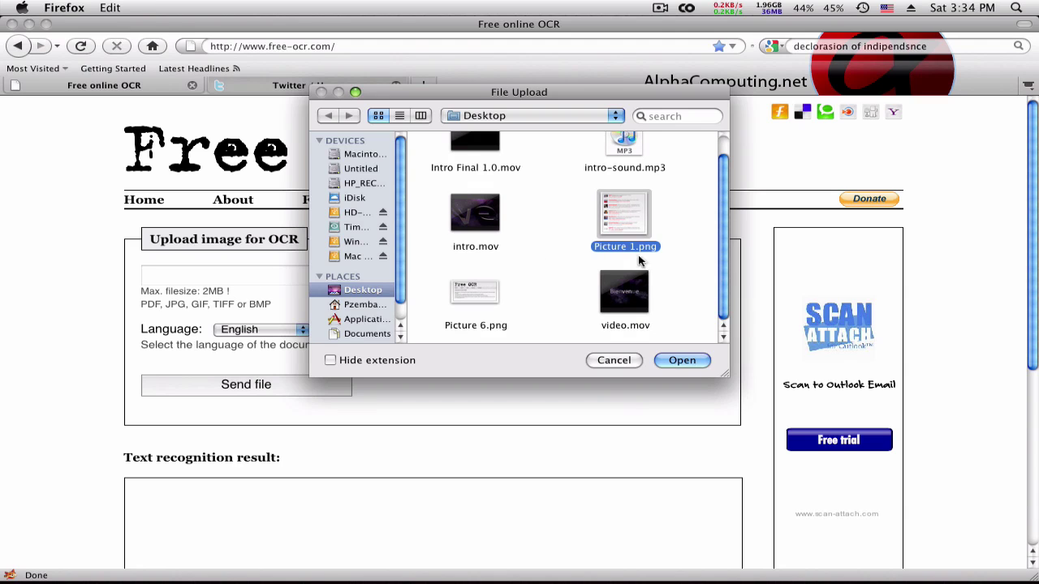
pyautogui.click(664, 361)
# Keep English as the recognition language and send the file for OCR.
pyautogui.click(271, 328)
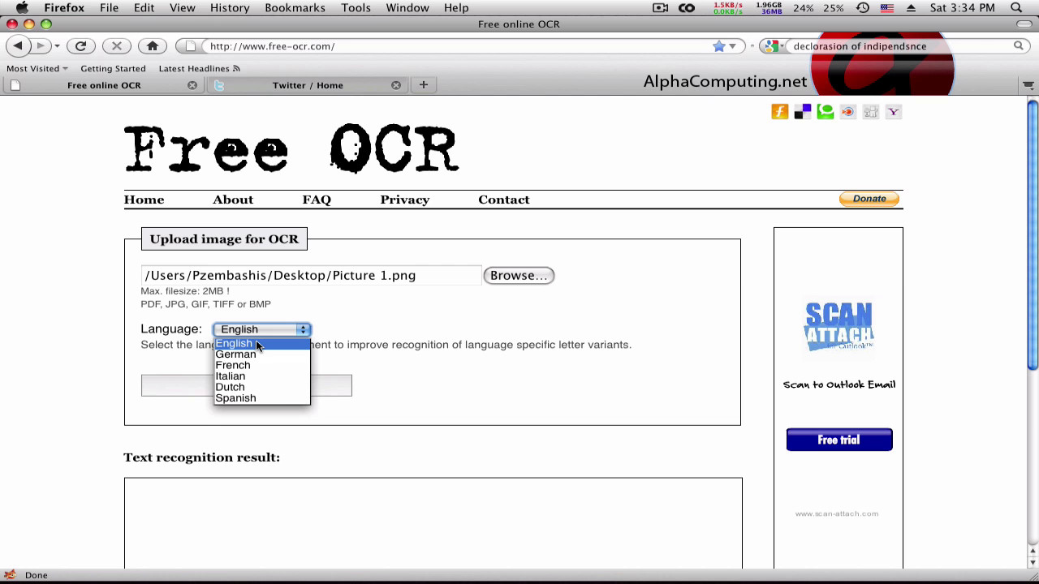
pyautogui.click(256, 343)
pyautogui.click(250, 390)
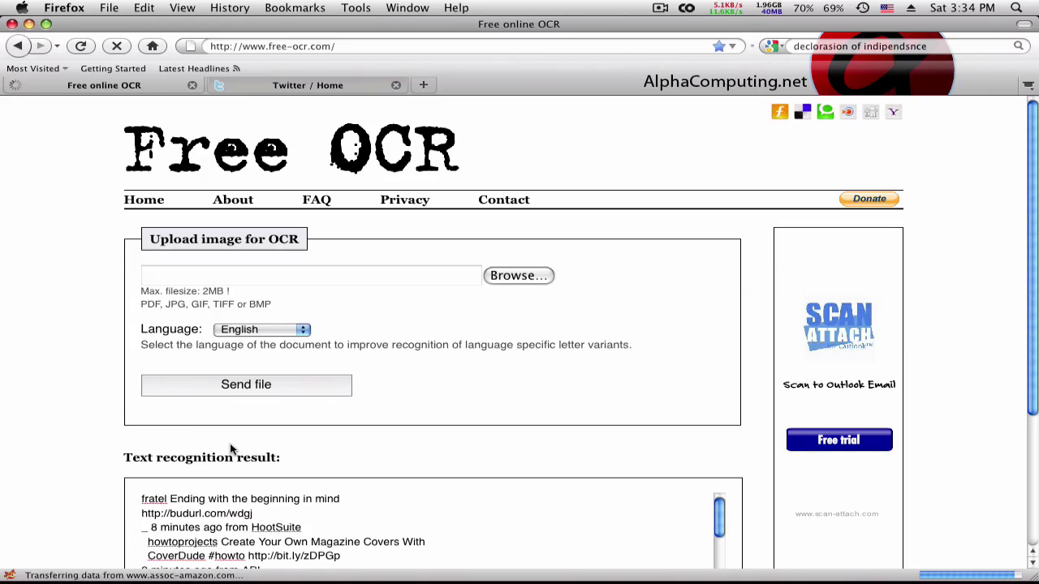
# Scroll through the recognised tweet text, then minimize the Firefox window.
pyautogui.scroll(-5, 230, 449)
pyautogui.scroll(-1, 393, 355)
pyautogui.scroll(-10, 393, 355)
pyautogui.scroll(10, 283, 369)
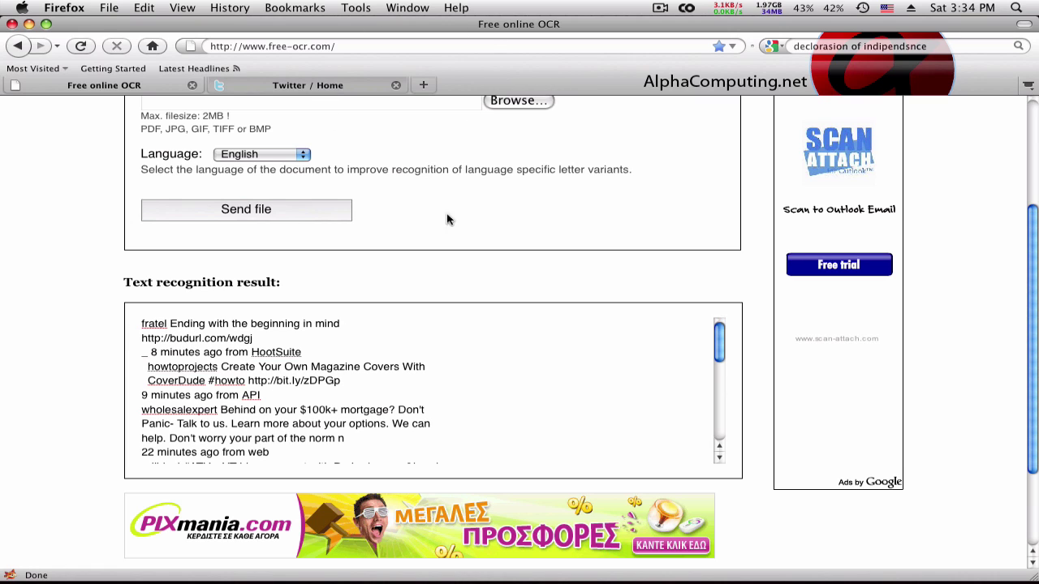
pyautogui.click(29, 23)
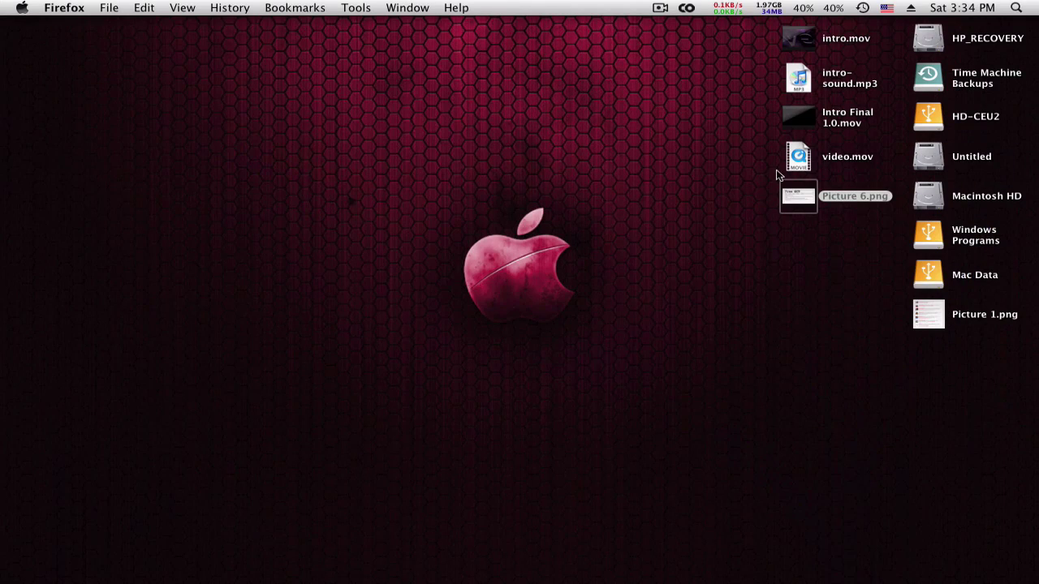
# Open Picture 1.png in Preview and use Exposé to bring it up alongside the restored Firefox window.
pyautogui.doubleClick(928, 314)
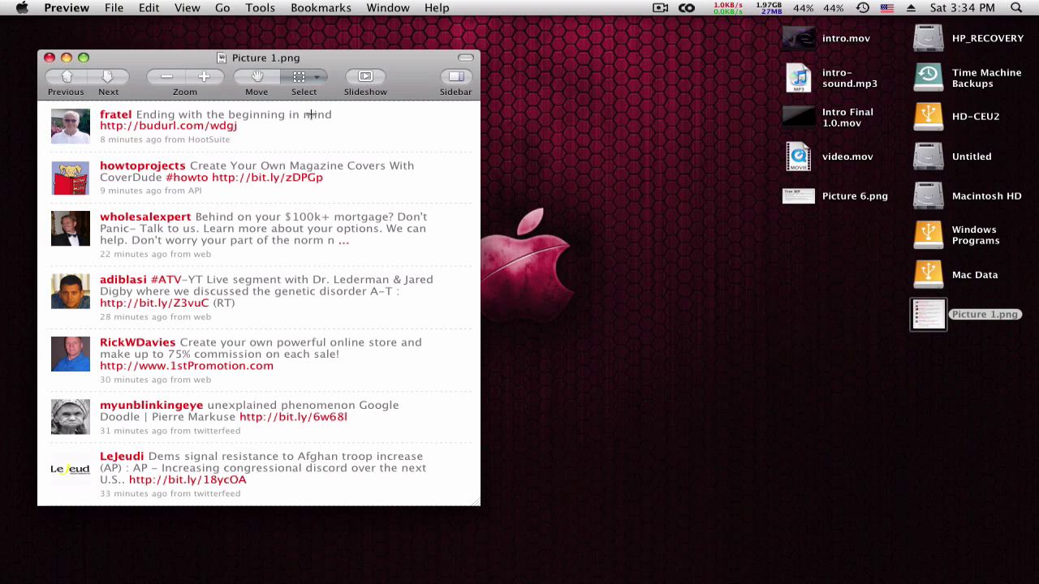
pyautogui.press('F10')
pyautogui.press('F9')
pyautogui.press('F9')
pyautogui.press('F9')
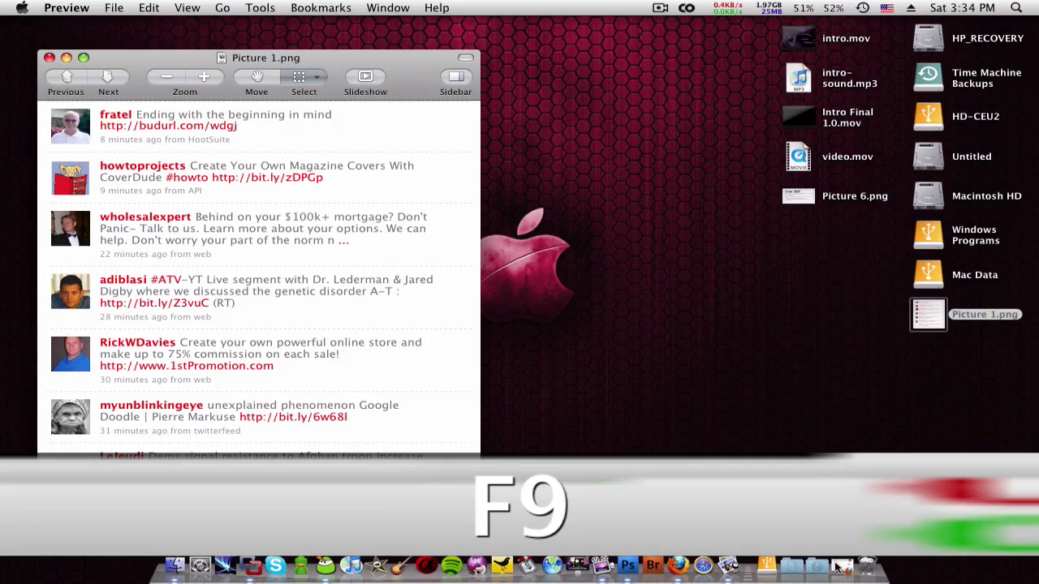
pyautogui.click(839, 566)
pyautogui.press('F9')
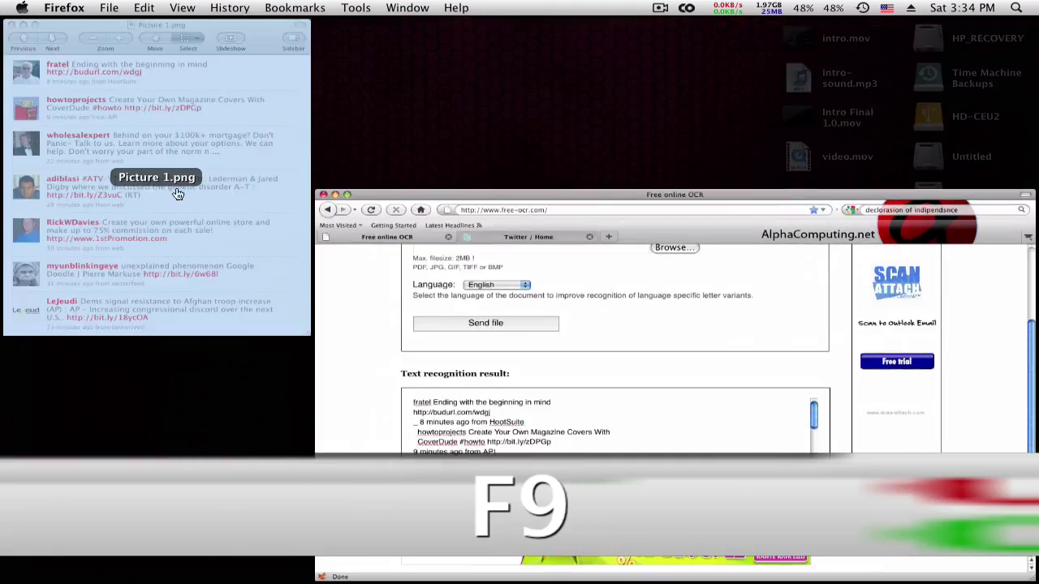
pyautogui.click(178, 194)
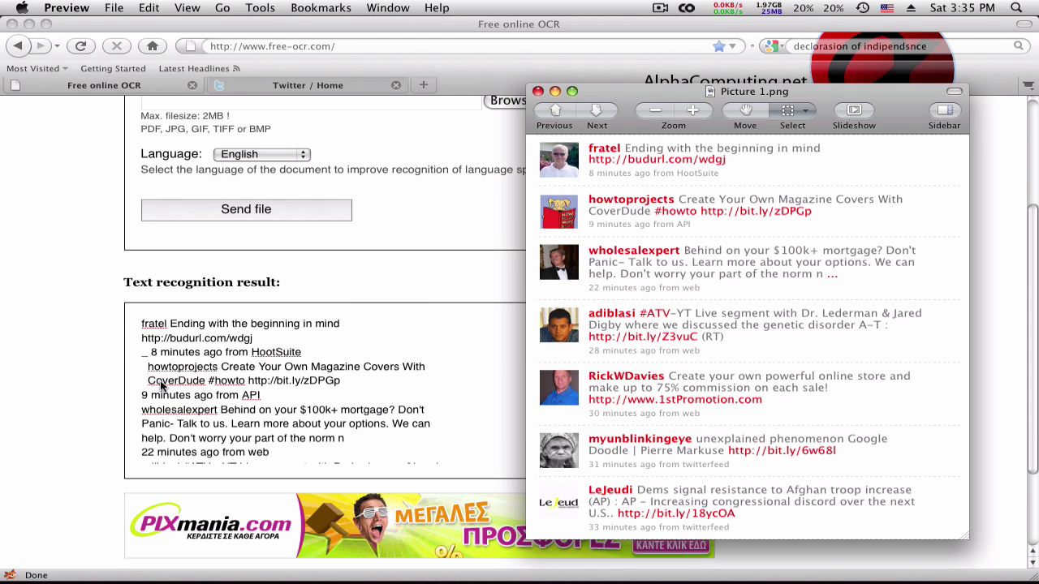
# Close the Picture 1.png viewer and return to the Free OCR result page.
pyautogui.scroll(-3, 160, 398)
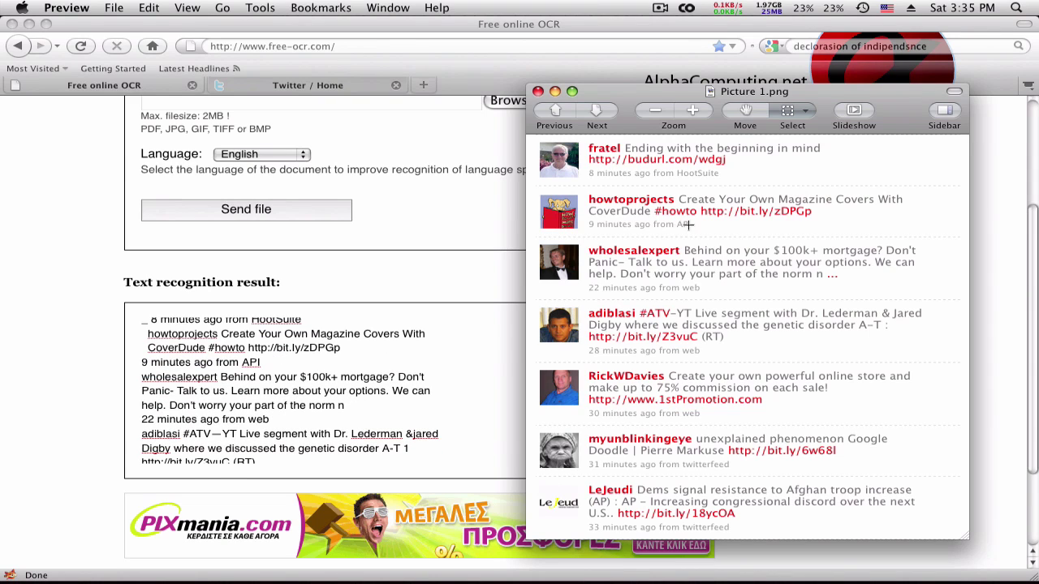
pyautogui.click(537, 91)
pyautogui.click(501, 218)
pyautogui.scroll(3, 503, 221)
pyautogui.scroll(1, 502, 220)
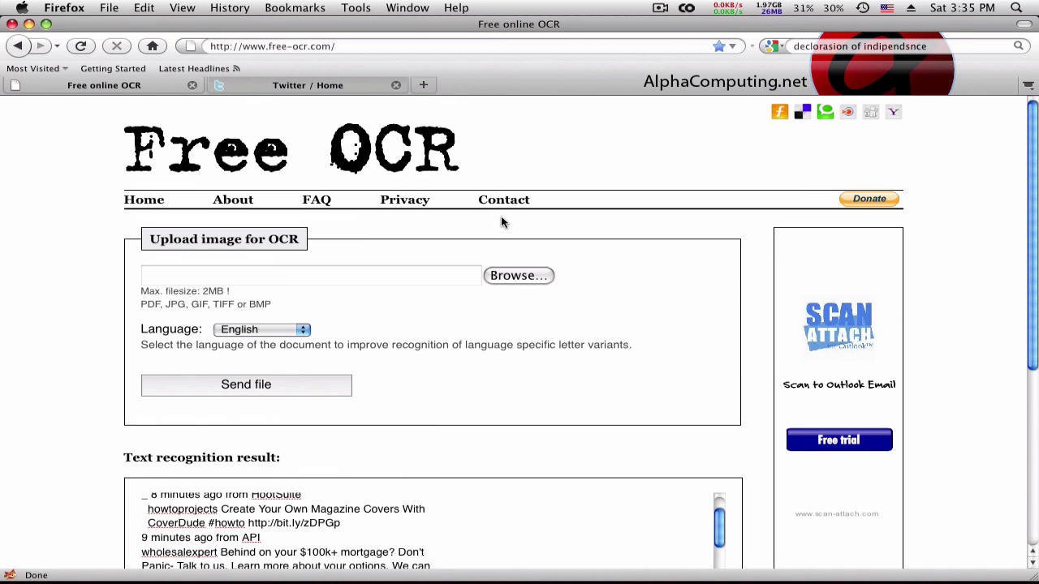
pyautogui.scroll(-1, 419, 336)
pyautogui.scroll(-4, 419, 336)
pyautogui.scroll(-6, 414, 331)
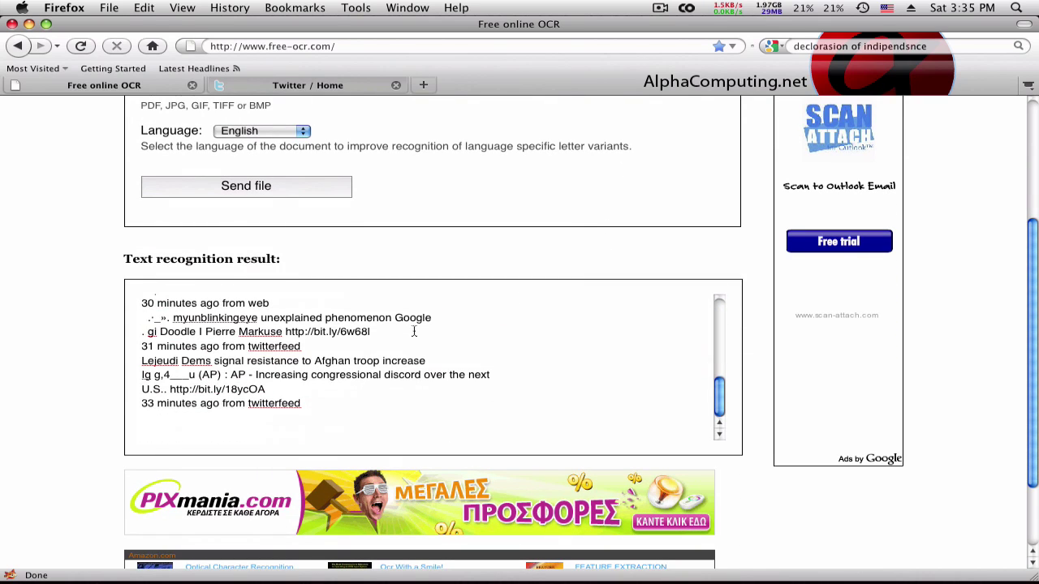
pyautogui.scroll(-2, 416, 331)
pyautogui.scroll(3, 418, 332)
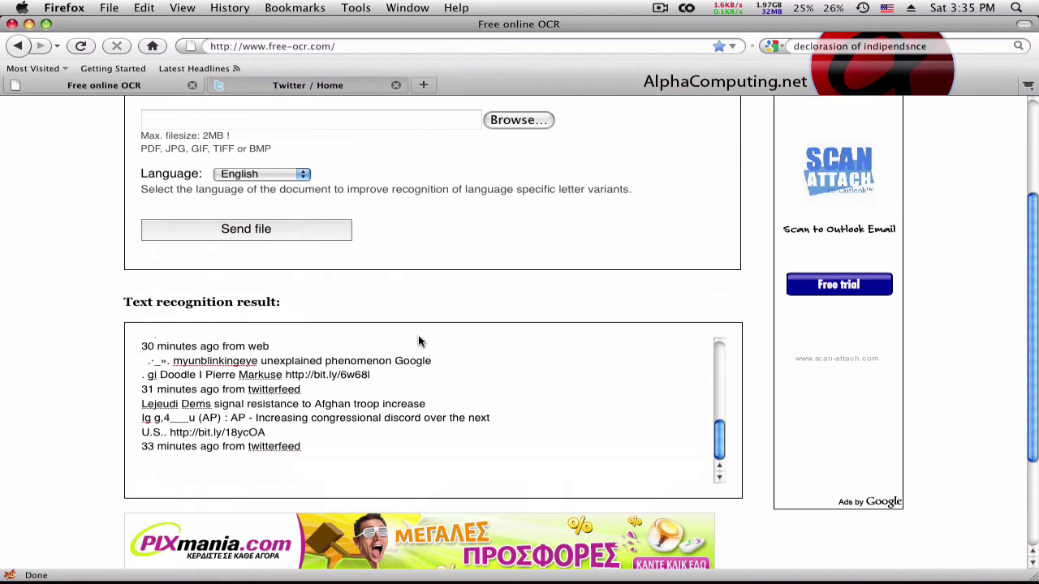
pyautogui.scroll(10, 479, 379)
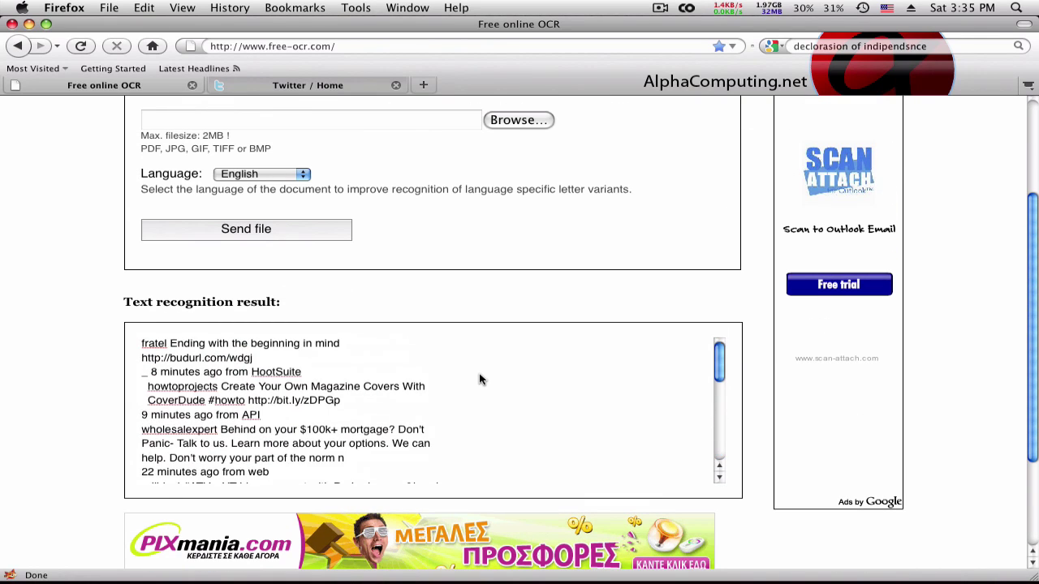
pyautogui.scroll(4, 492, 274)
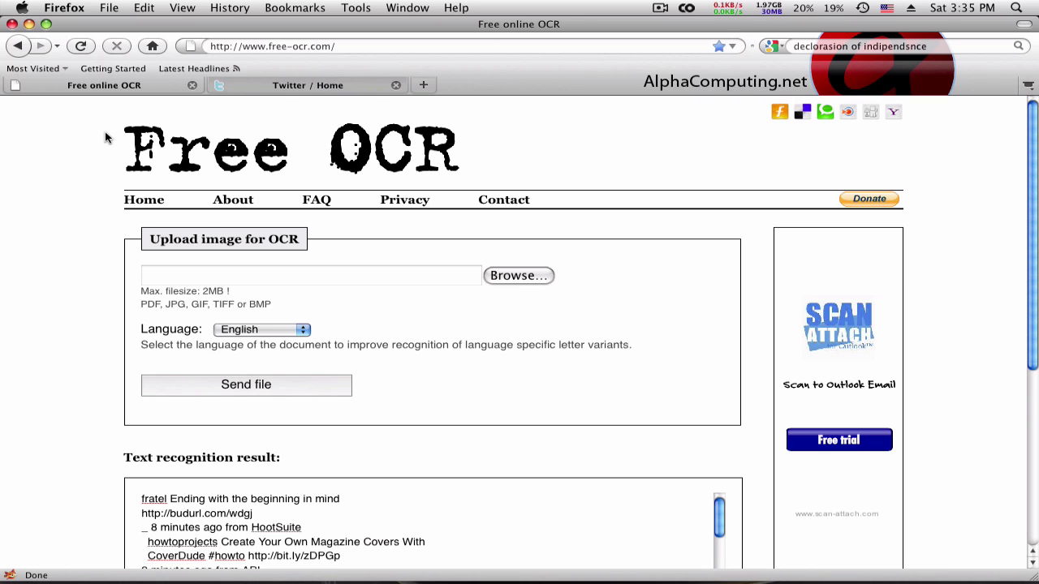
# Bring up the Twitter / Home tab to compare its tweets with the OCR text.
pyautogui.scroll(-1, 105, 138)
pyautogui.scroll(1, 105, 138)
pyautogui.click(316, 87)
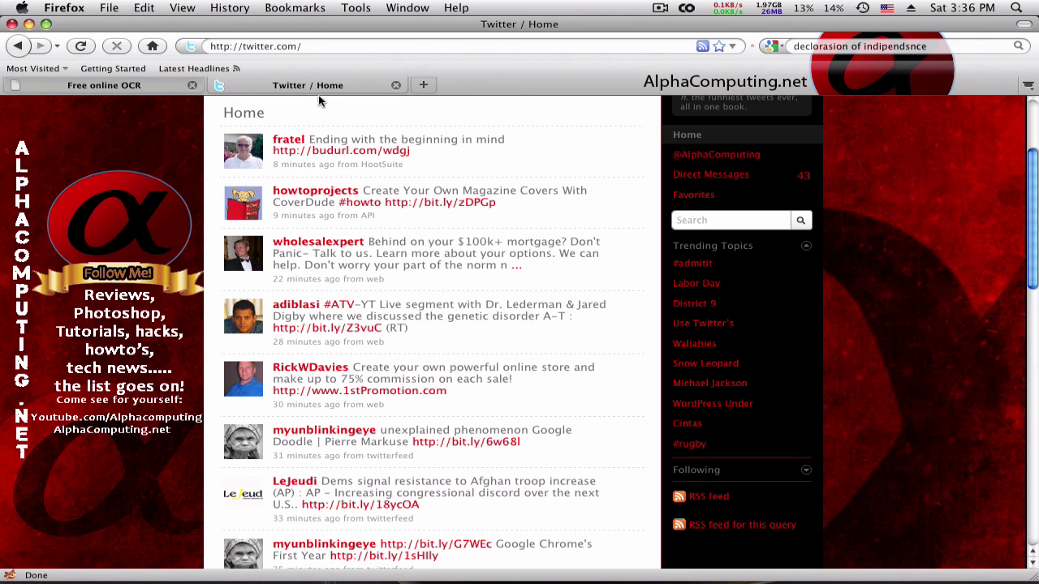